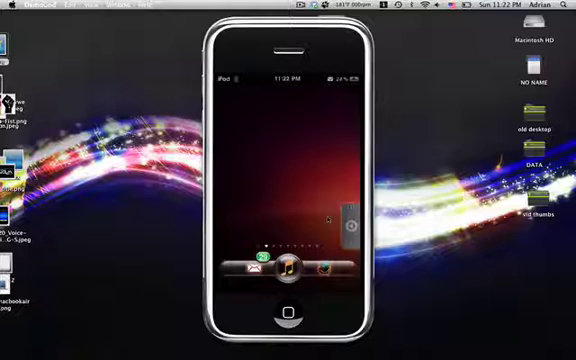
- Launch Fugu through Spotlight and arrange it beside the iPod mirror window
{"action": "left_click_drag", "start_coordinate": [289, 22], "coordinate": [193, 18]}
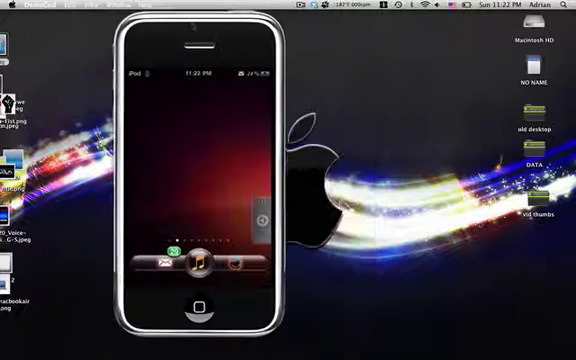
{"action": "key", "text": "super+space"}
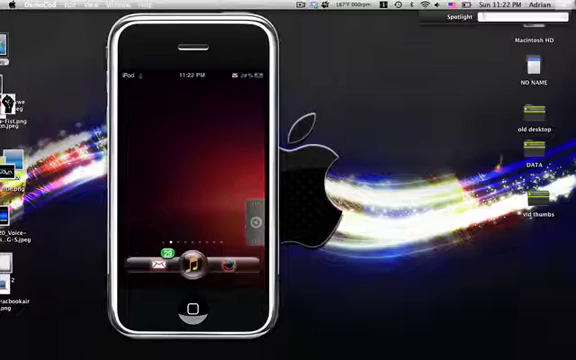
{"action": "type", "text": "fugu"}
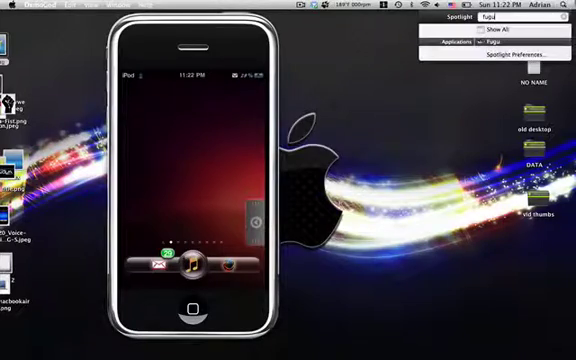
{"action": "key", "text": "Return"}
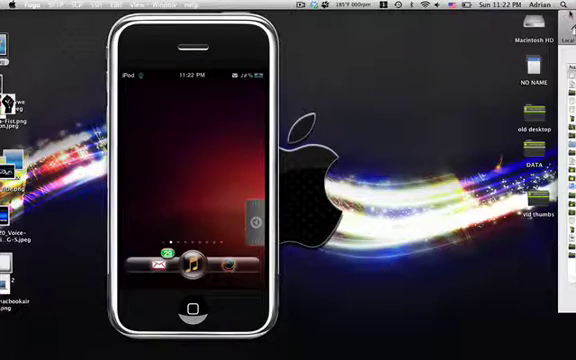
{"action": "left_click_drag", "start_coordinate": [566, 45], "coordinate": [278, 47]}
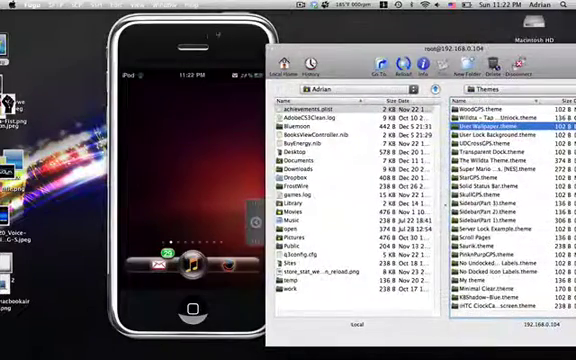
{"action": "left_click_drag", "start_coordinate": [190, 20], "coordinate": [115, 20]}
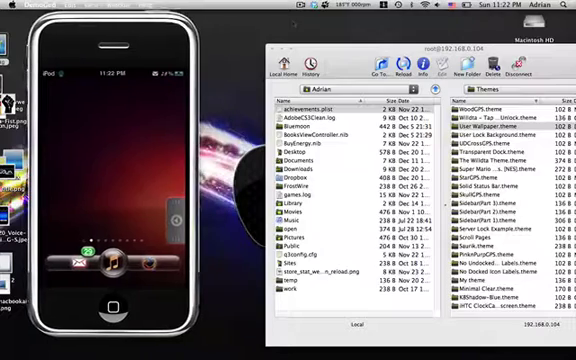
{"action": "left_click_drag", "start_coordinate": [335, 46], "coordinate": [283, 39]}
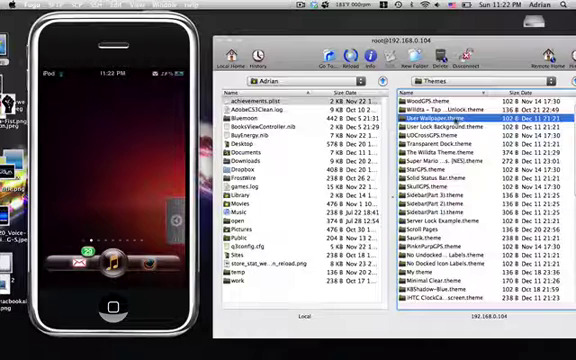
- Browse the iPod to /var/stash/Themes and drop the theme files into it
{"action": "key", "text": "super+Up"}
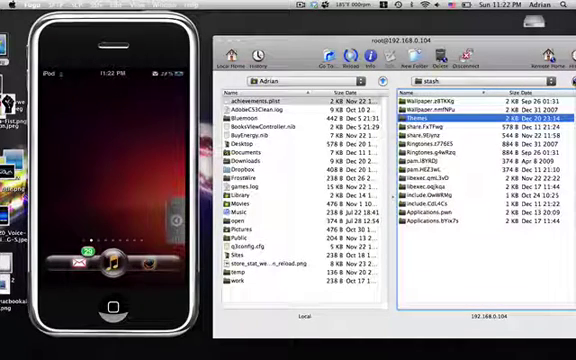
{"action": "key", "text": "super+Up"}
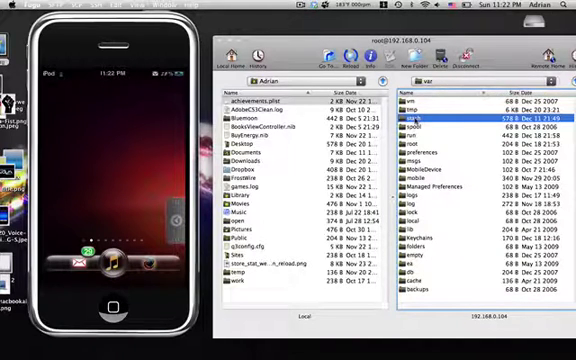
{"action": "double_click", "coordinate": [447, 120]}
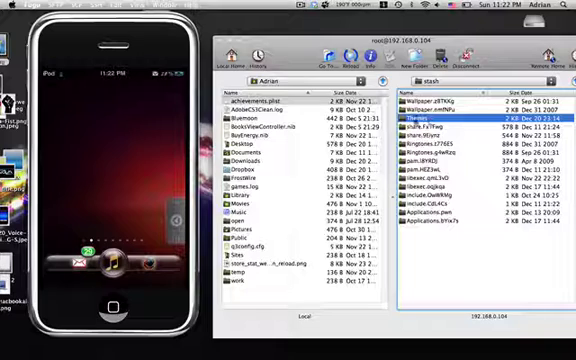
{"action": "double_click", "coordinate": [415, 120]}
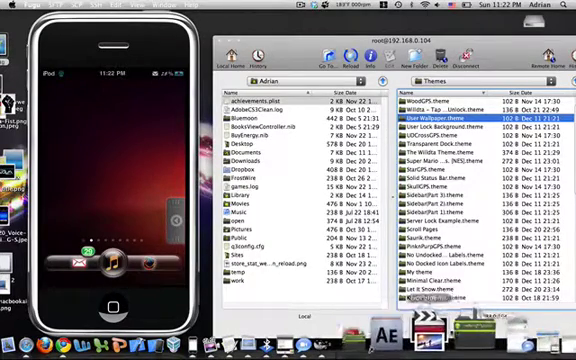
{"action": "left_click_drag", "start_coordinate": [448, 297], "coordinate": [497, 66]}
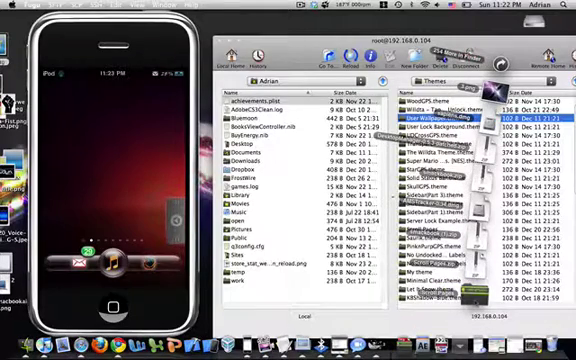
{"action": "left_click_drag", "start_coordinate": [497, 66], "coordinate": [330, 175]}
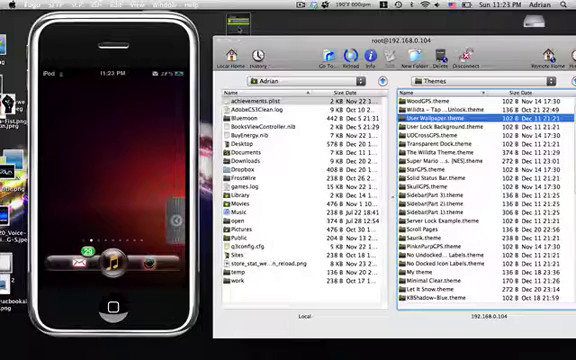
- Swipe the Scroll Pages springboard page to expose a full page of app icons
{"action": "left_click", "coordinate": [420, 102]}
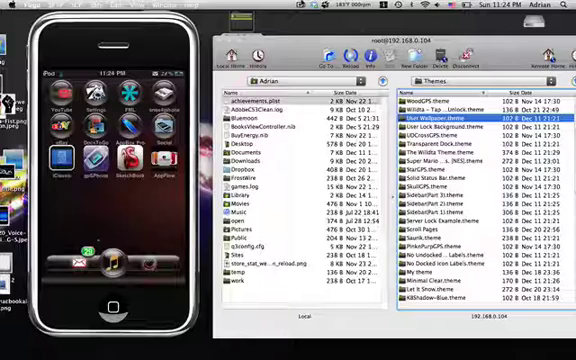
{"action": "left_click", "coordinate": [303, 5]}
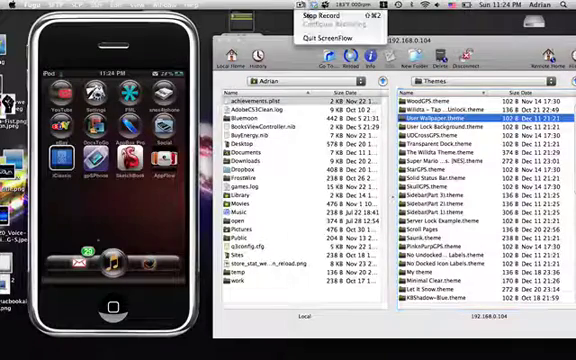